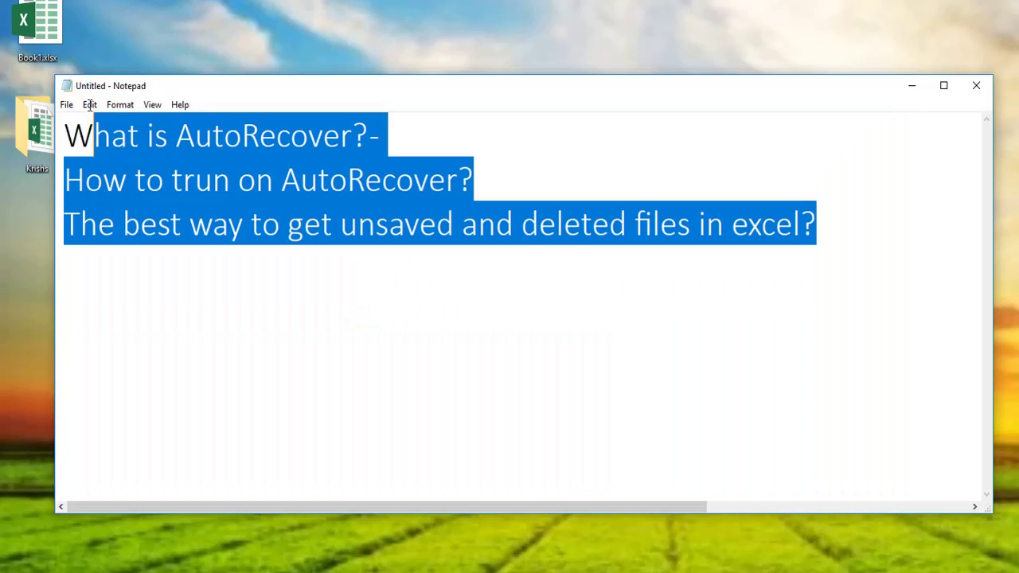
Step: Select the three AutoRecover question lines in the Notepad note
left_click_drag(90, 106, 70, 110)
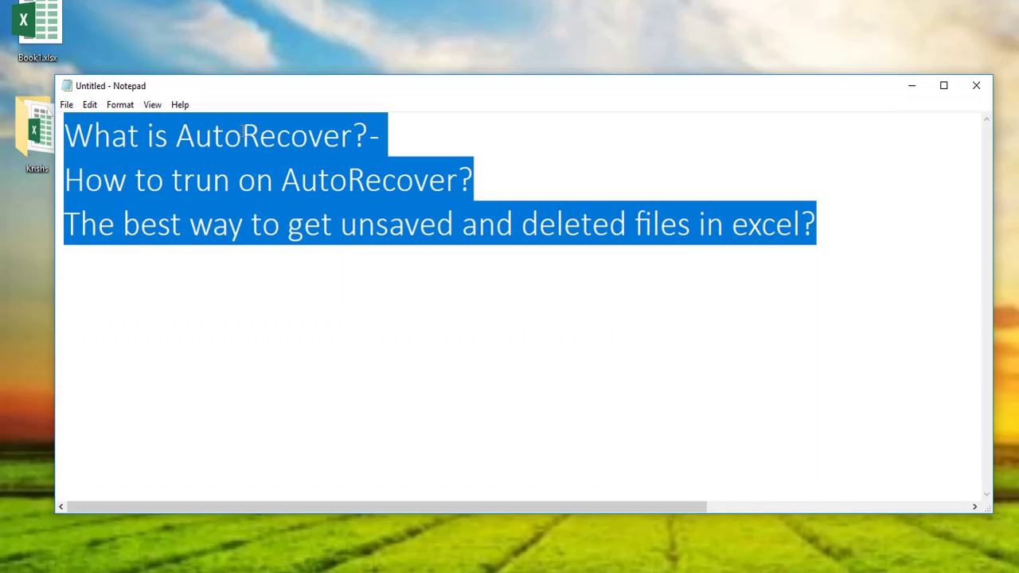
Step: Clear the selection and place the cursor after the question line in Notepad
left_click(420, 142)
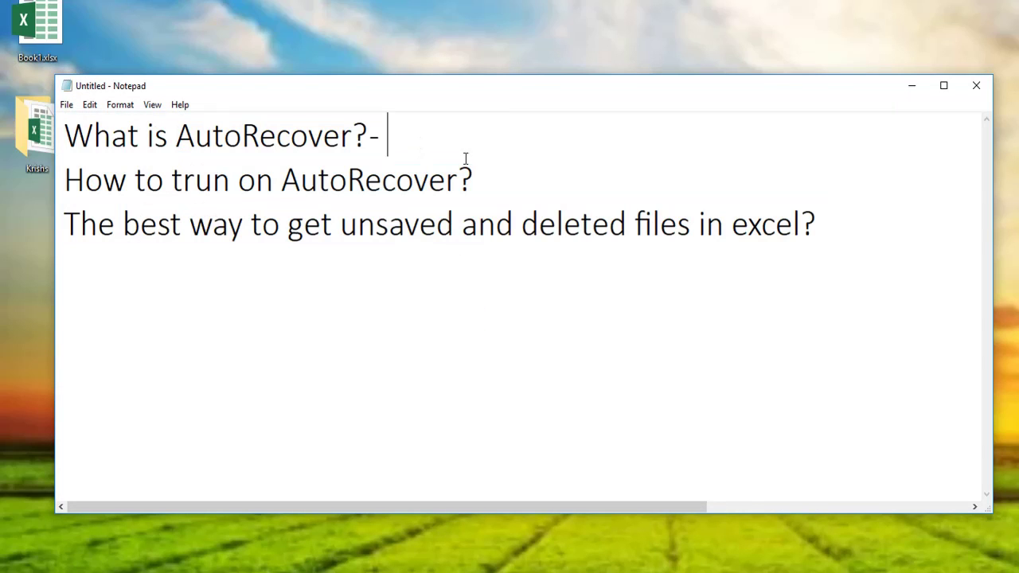
left_click(493, 177)
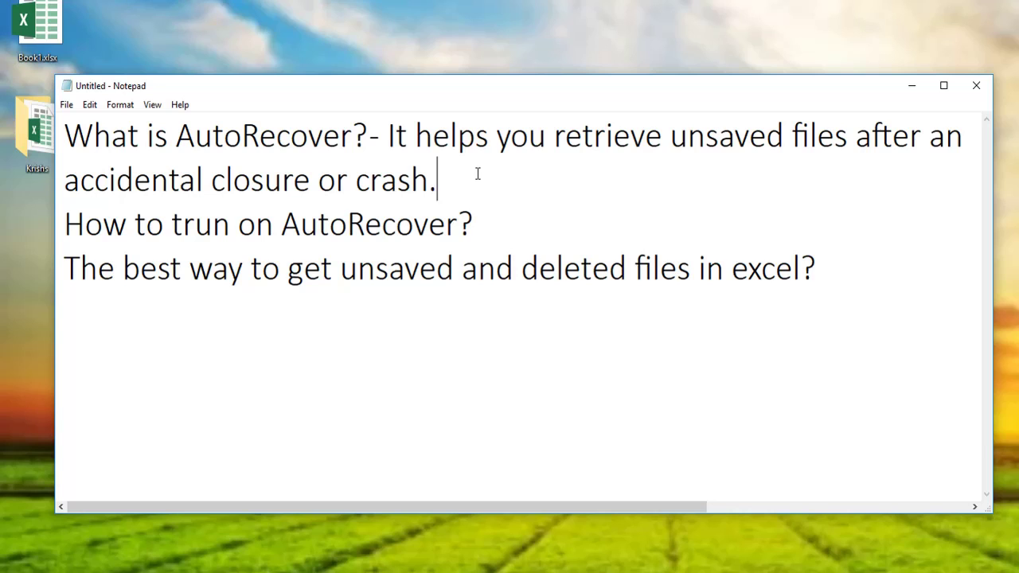
left_click(513, 222)
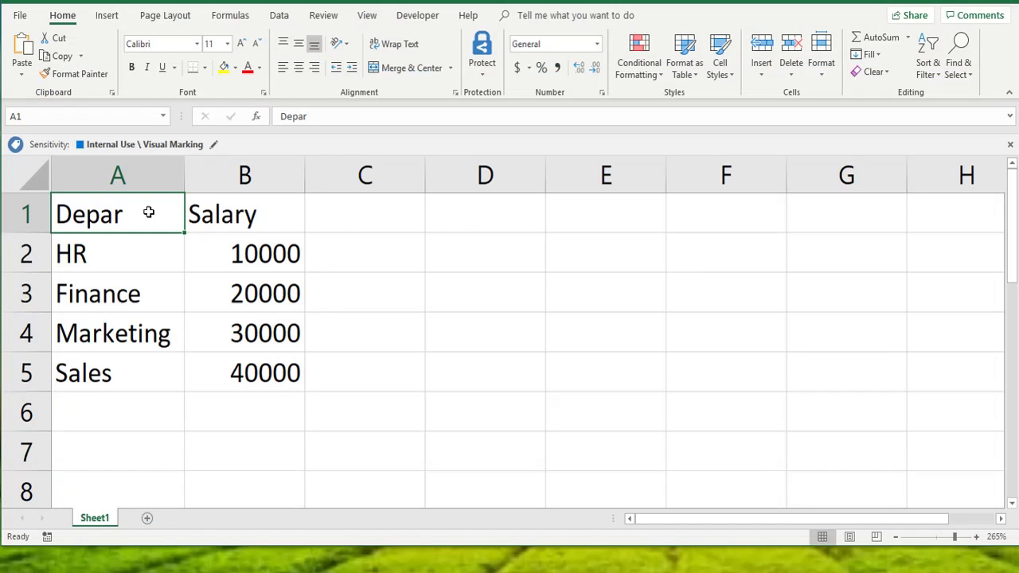
left_click_drag(148, 212, 266, 406)
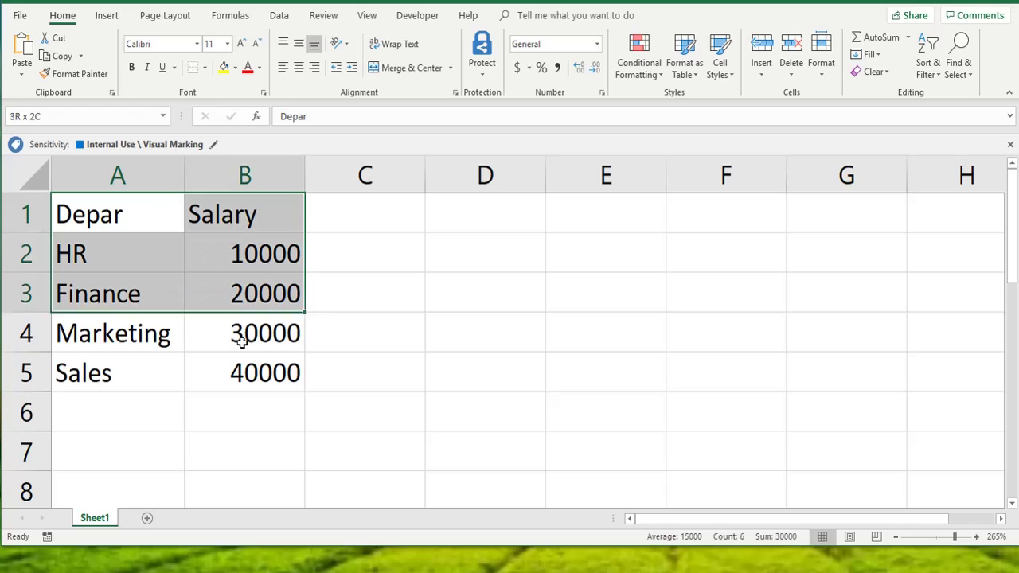
left_click(410, 283)
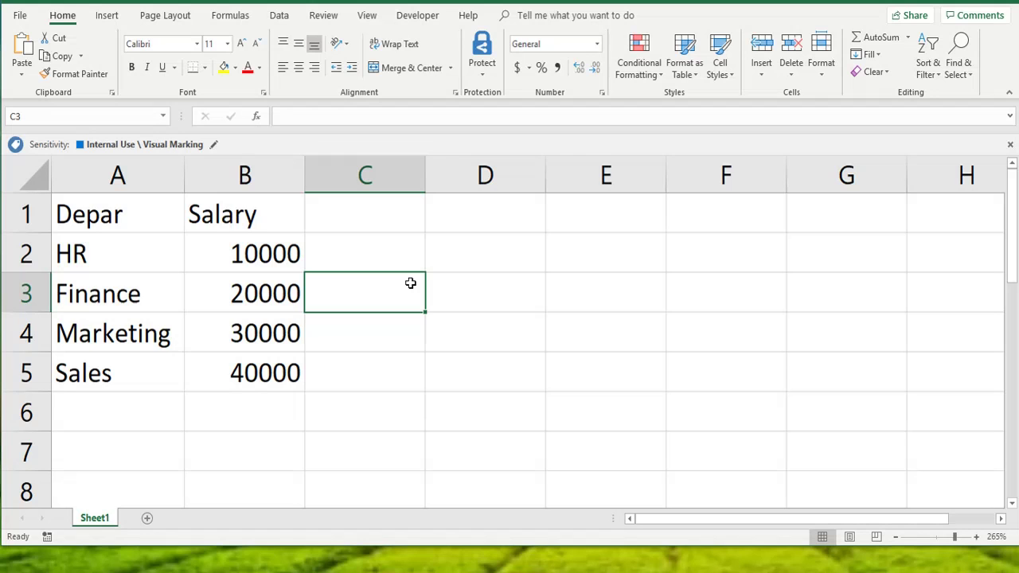
Step: Show the Save page of Excel Options
left_click(23, 18)
left_click(46, 520)
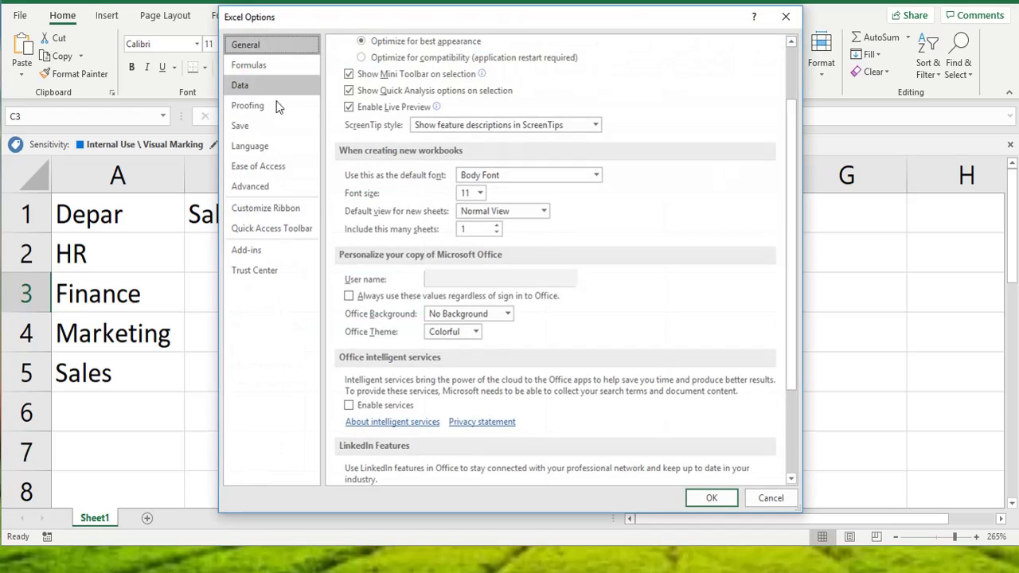
left_click(273, 121)
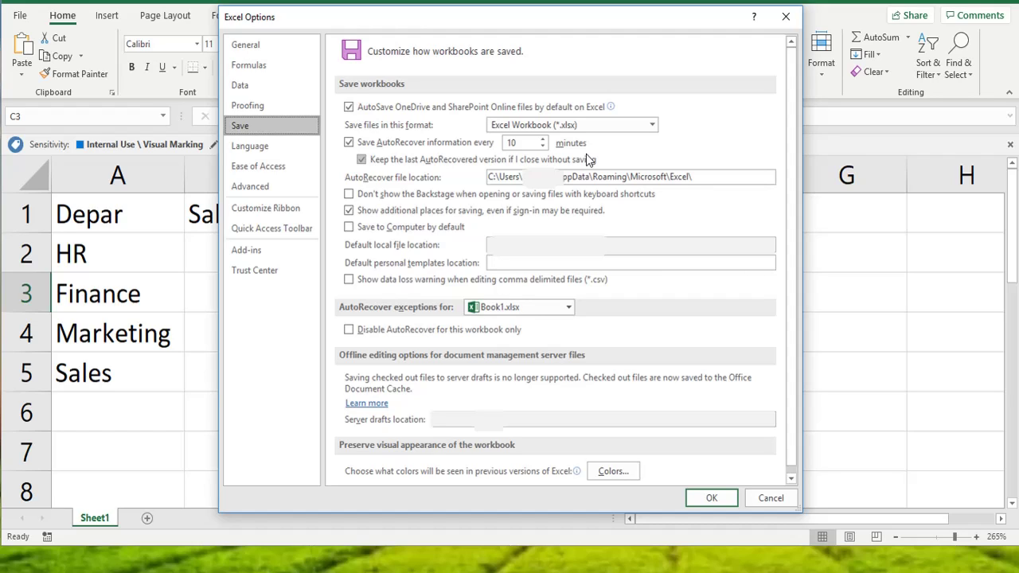
Step: Adjust the AutoRecover interval, leaving it at 10 minutes
double_click(527, 142)
type("9")
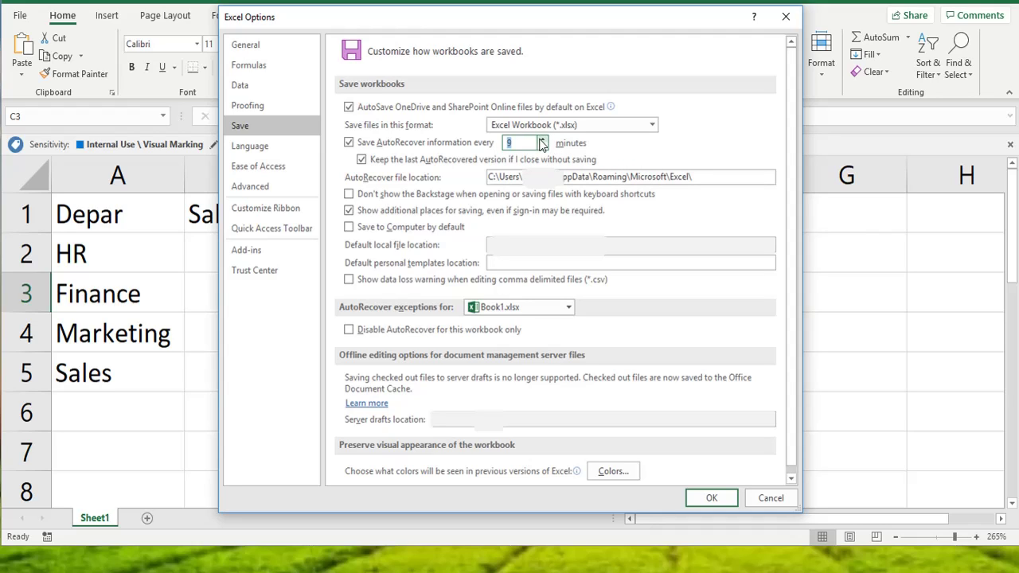
left_click(541, 140)
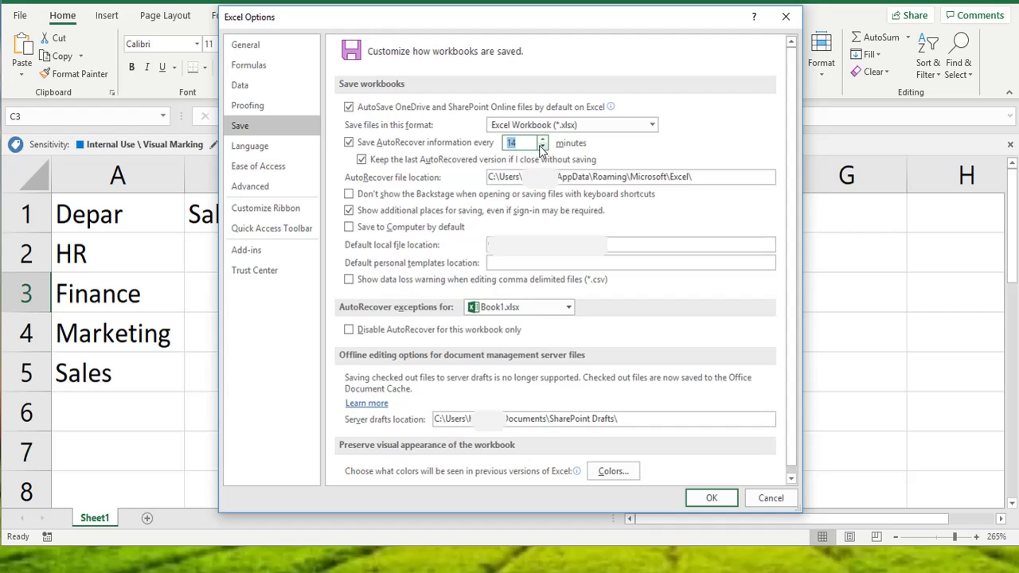
left_click(542, 148)
left_click(541, 148)
Step: Lower the AutoRecover interval to 1 minute and confirm the options with OK
left_click_drag(702, 177, 627, 178)
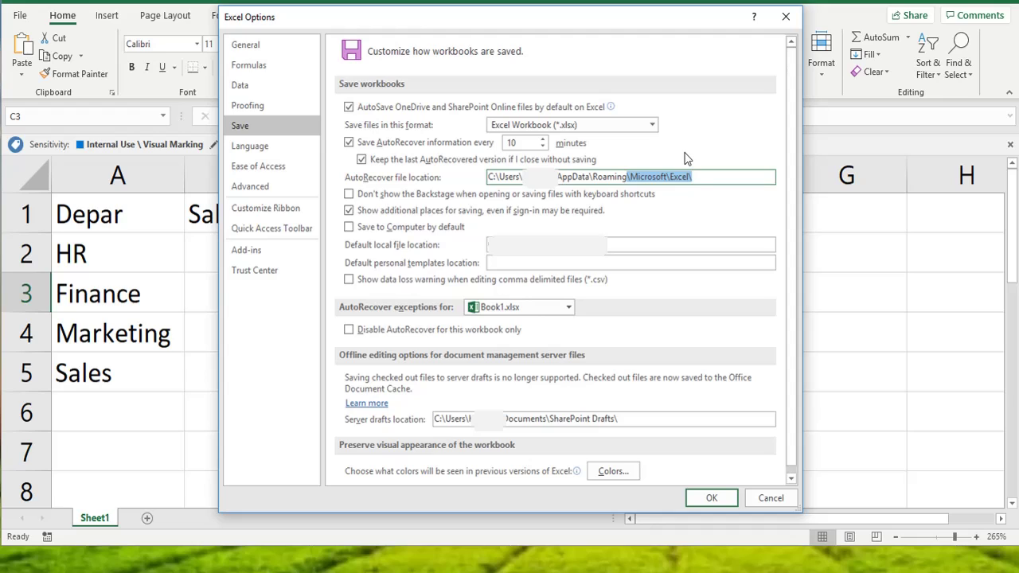
left_click(686, 158)
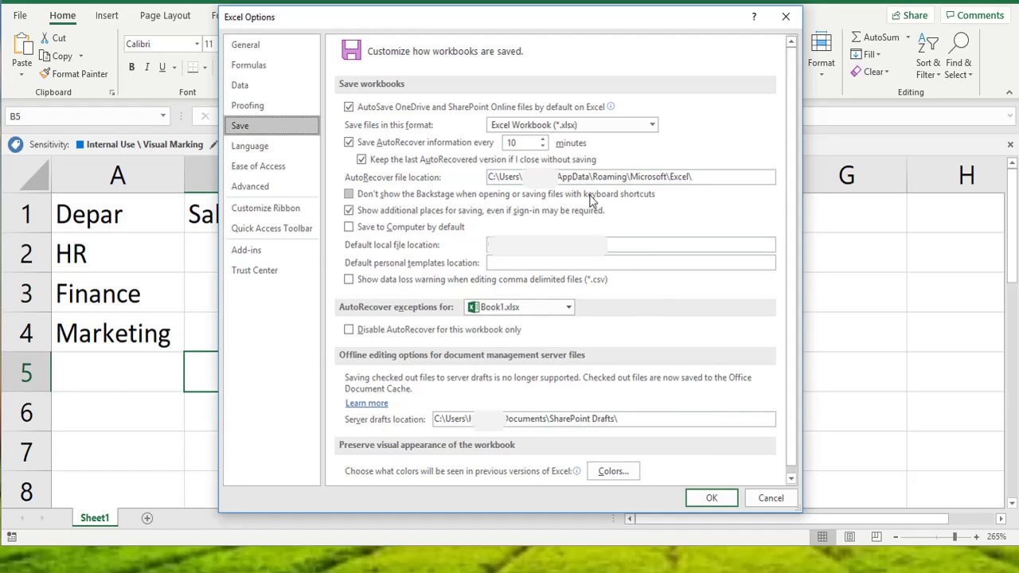
left_click(544, 148)
left_click(544, 148)
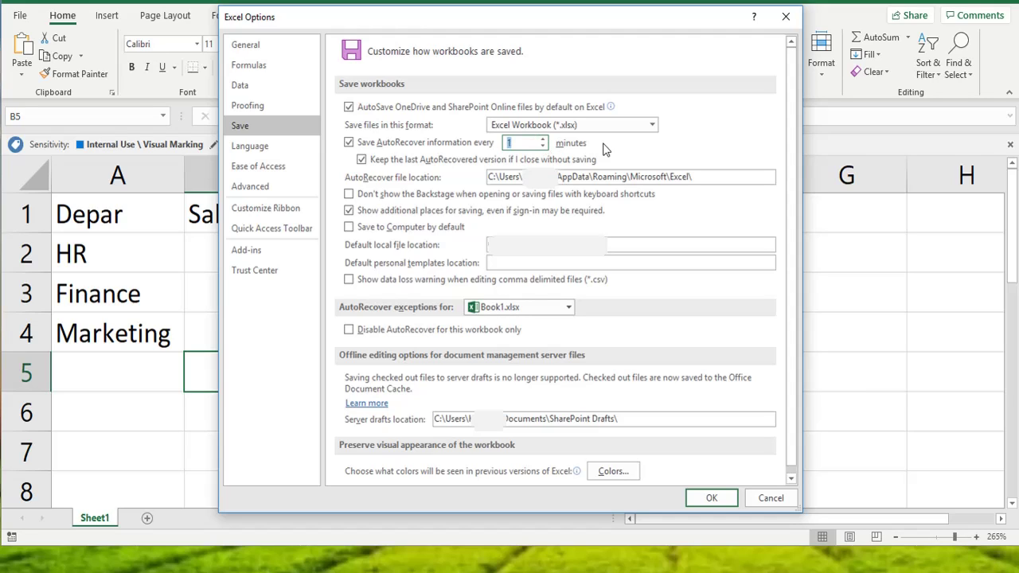
left_click(544, 149)
left_click(544, 149)
left_click(544, 150)
left_click(713, 499)
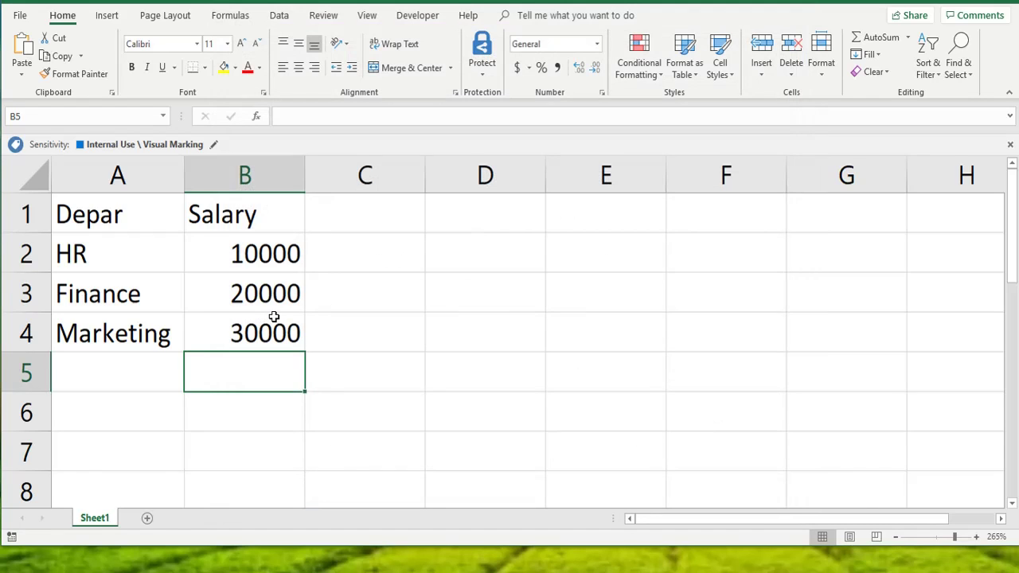
Step: Enter Sales 40000 and HR 100000 as rows 5 and 6
key("Left")
type("Sales")
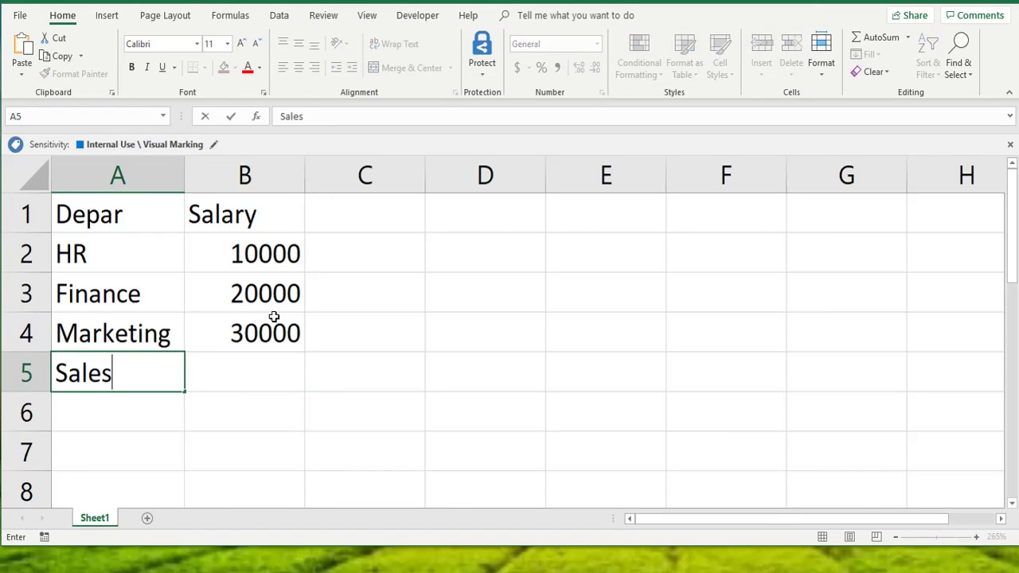
key("Right")
type("4000")
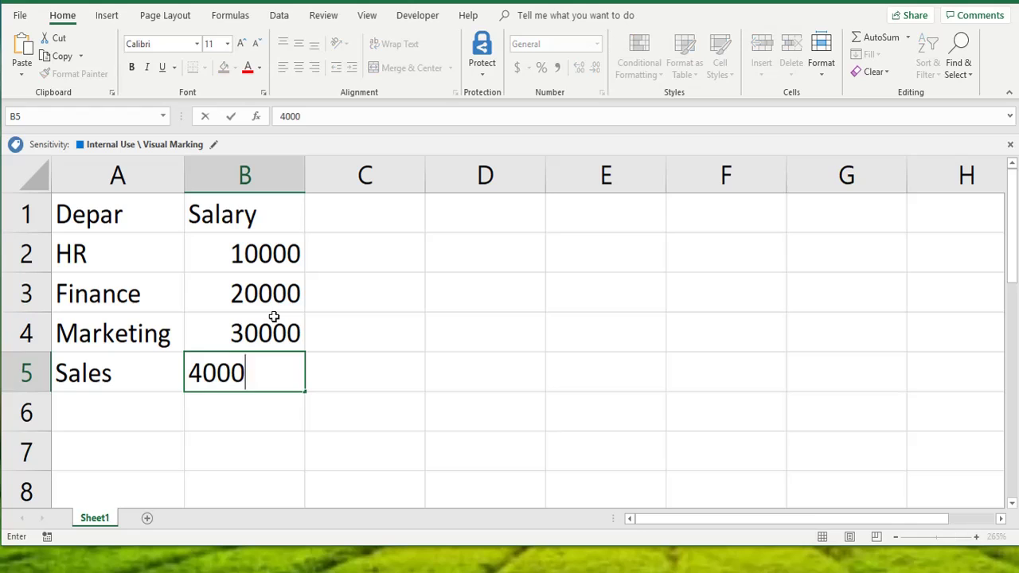
type("0")
key("Return")
type("HR")
key("Right")
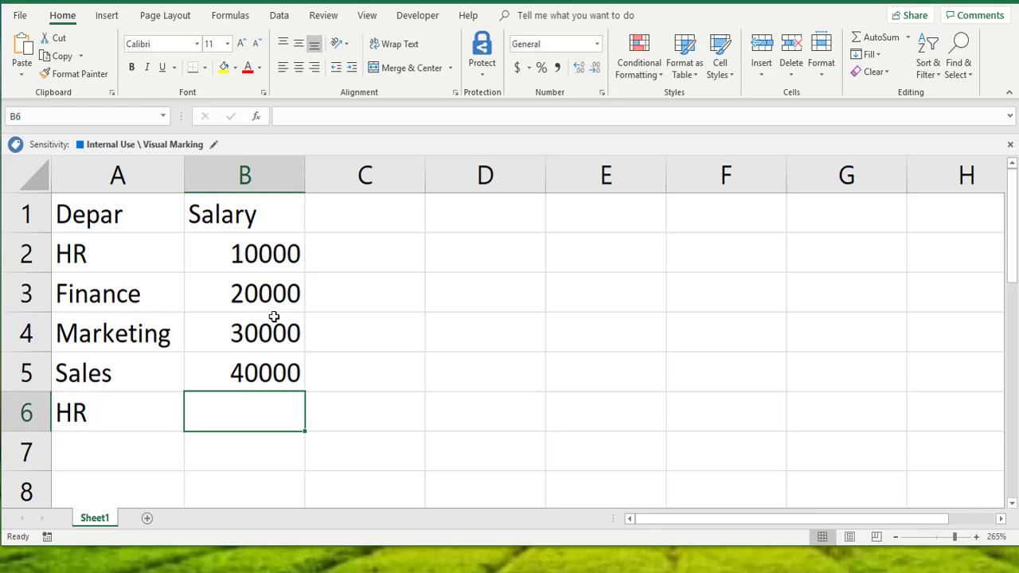
type("10000")
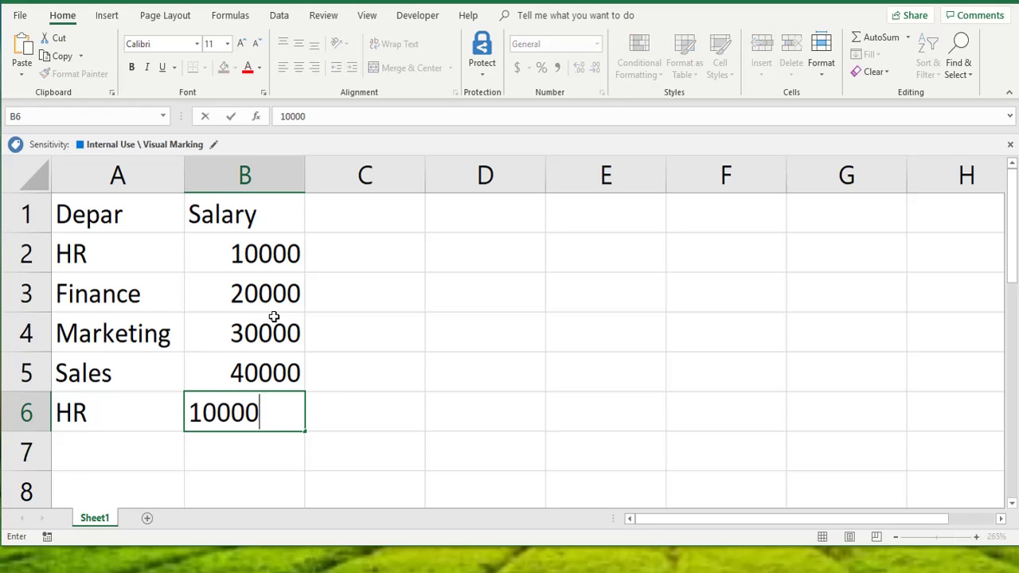
type("0")
key("Return")
Step: Enter Finance 200000 and Marketing 500000 as rows 7 and 8
type("F")
key("Right")
type("2000")
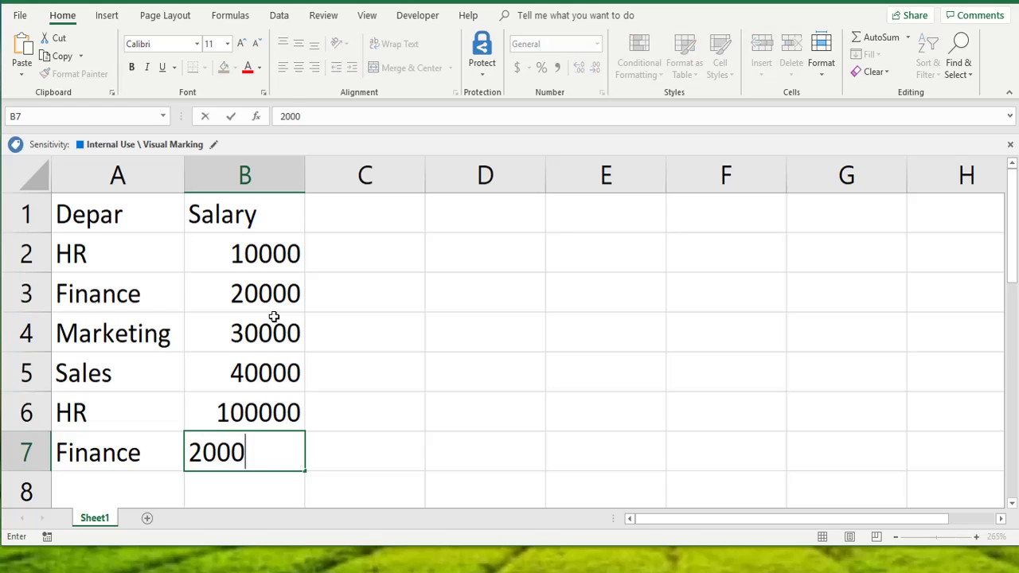
type("00")
key("Return")
type("Marketing")
key("Right")
type("5")
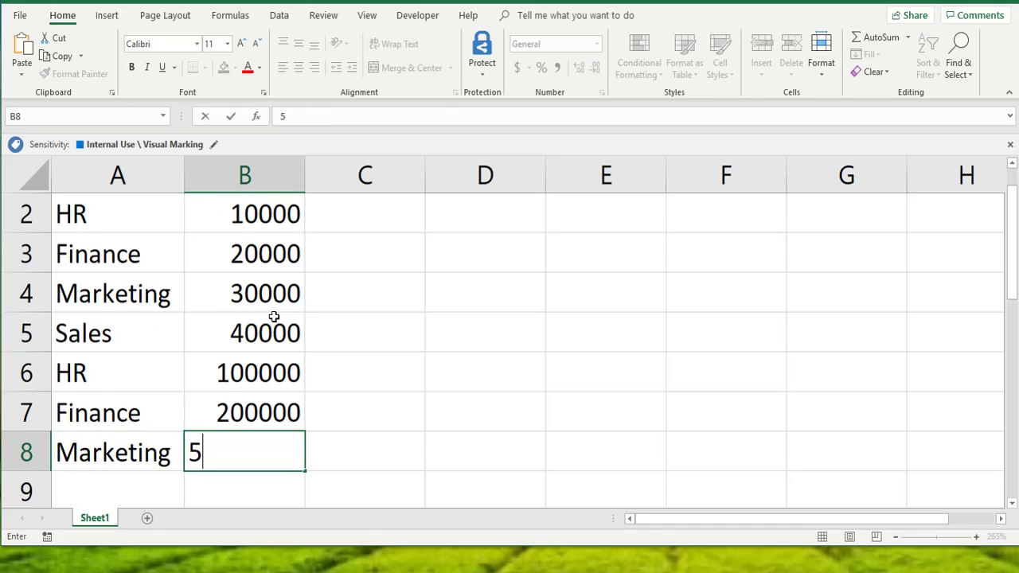
type("00000")
key("Return")
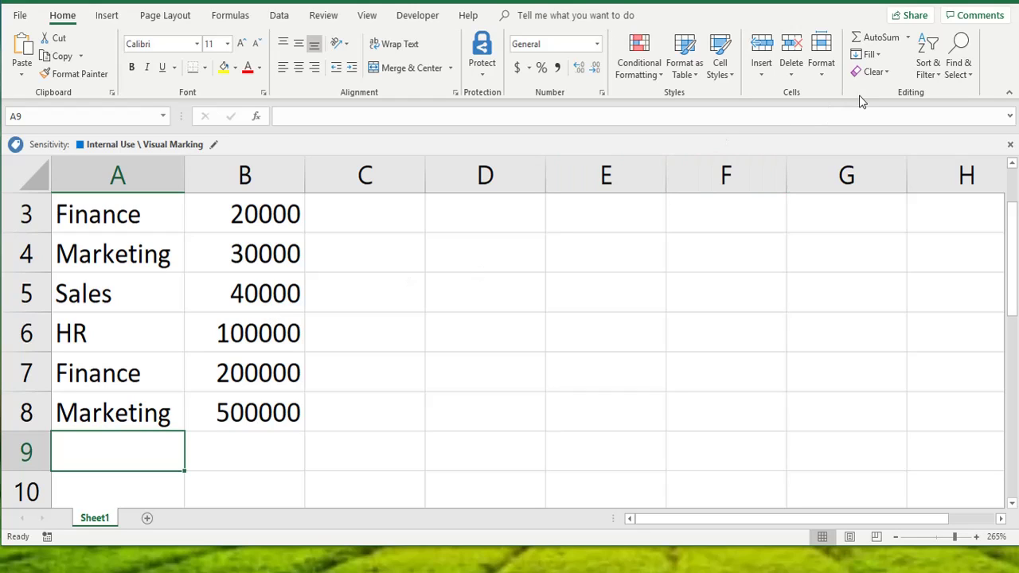
Step: Close Book1.xlsx with Don't Save, then reopen it from the desktop
left_click(999, 5)
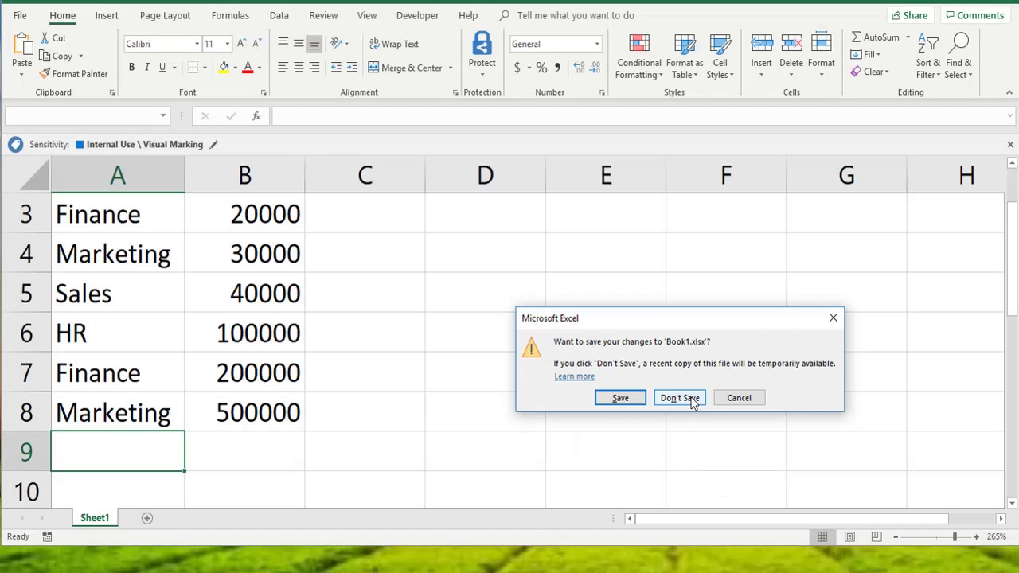
left_click(679, 398)
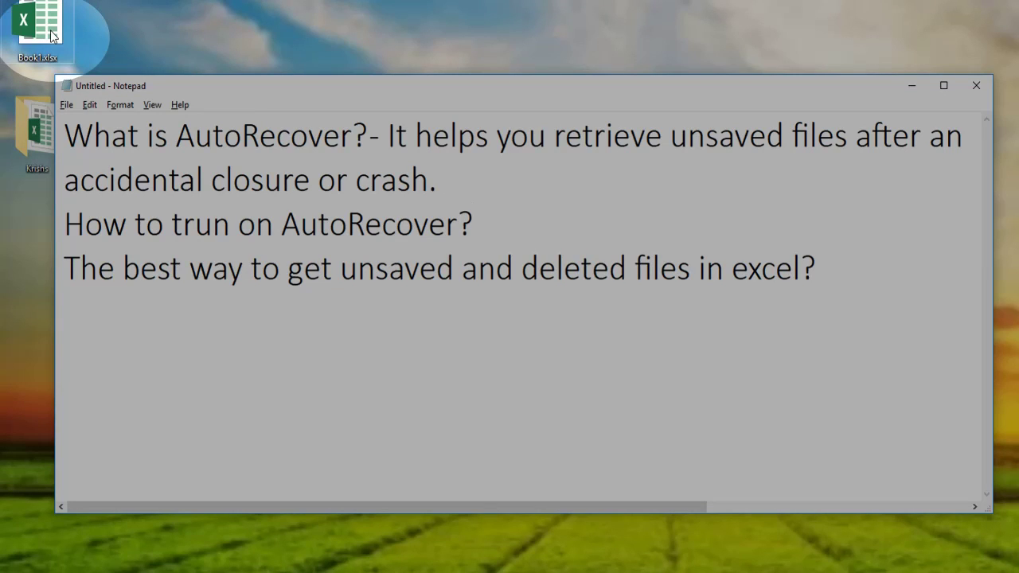
double_click(50, 31)
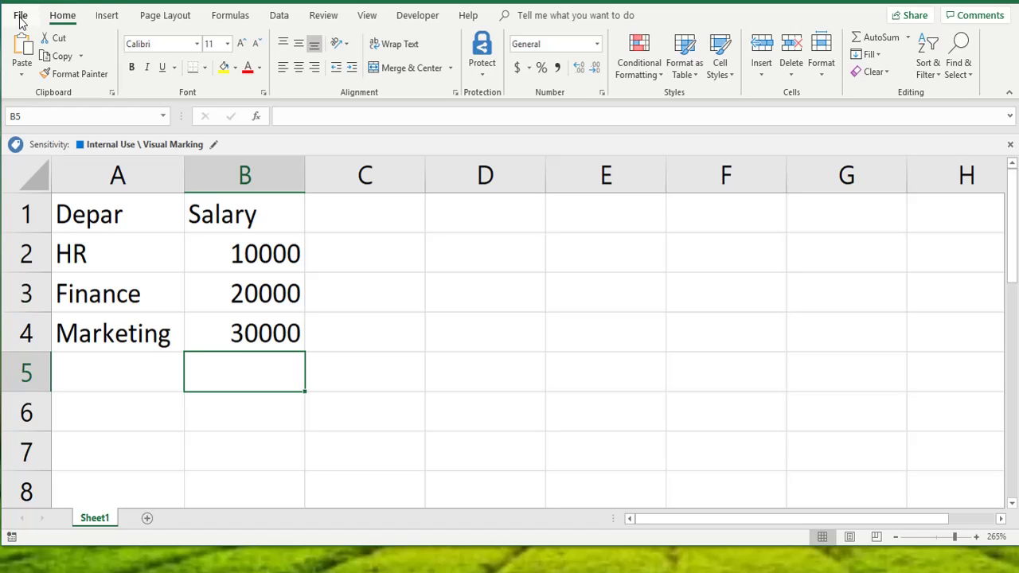
left_click(20, 16)
Step: On the Options Save page, select the full AutoRecover file location path
left_click(50, 520)
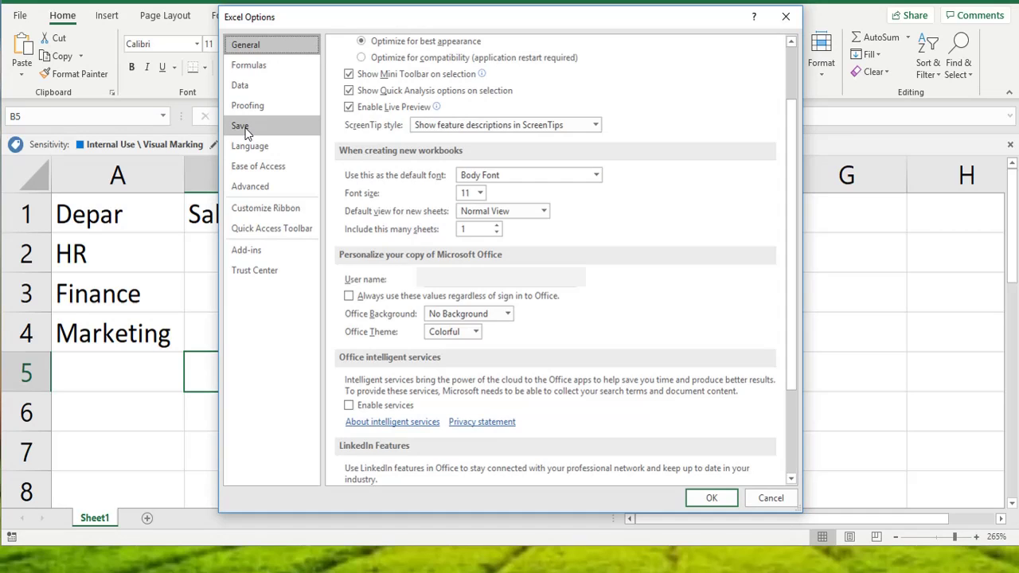
left_click(243, 130)
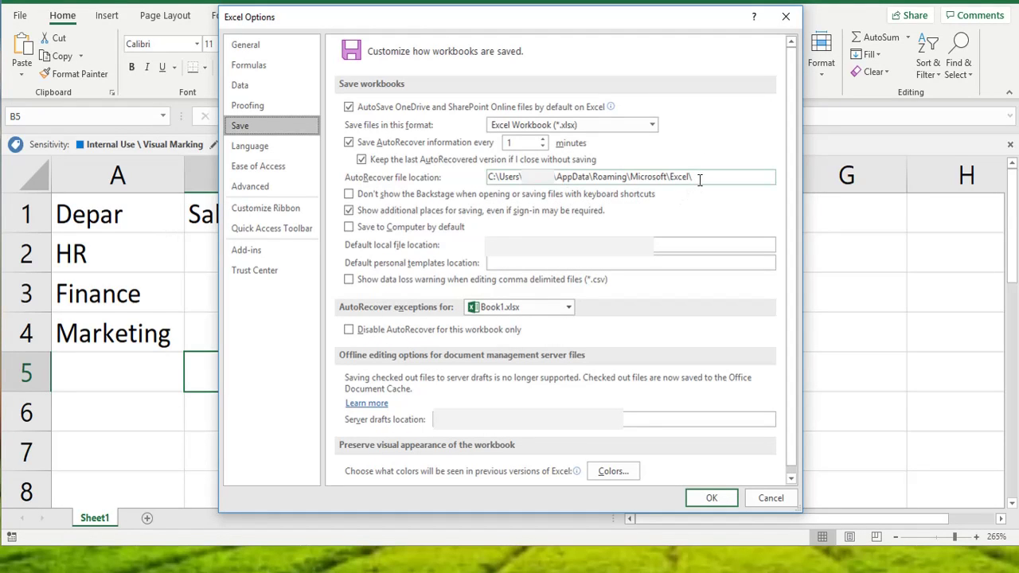
left_click_drag(699, 180, 450, 185)
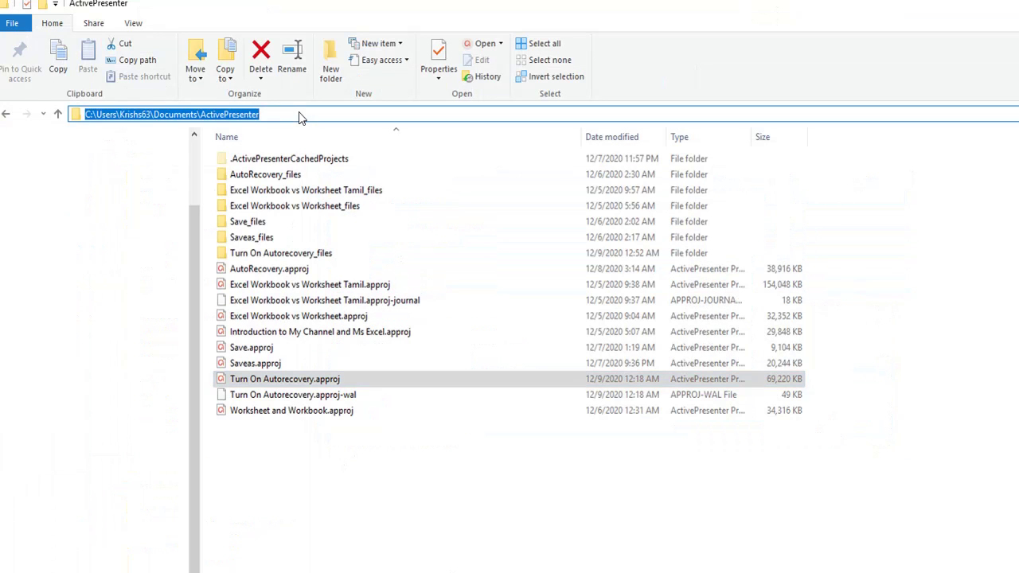
key("ctrl+v")
key("Return")
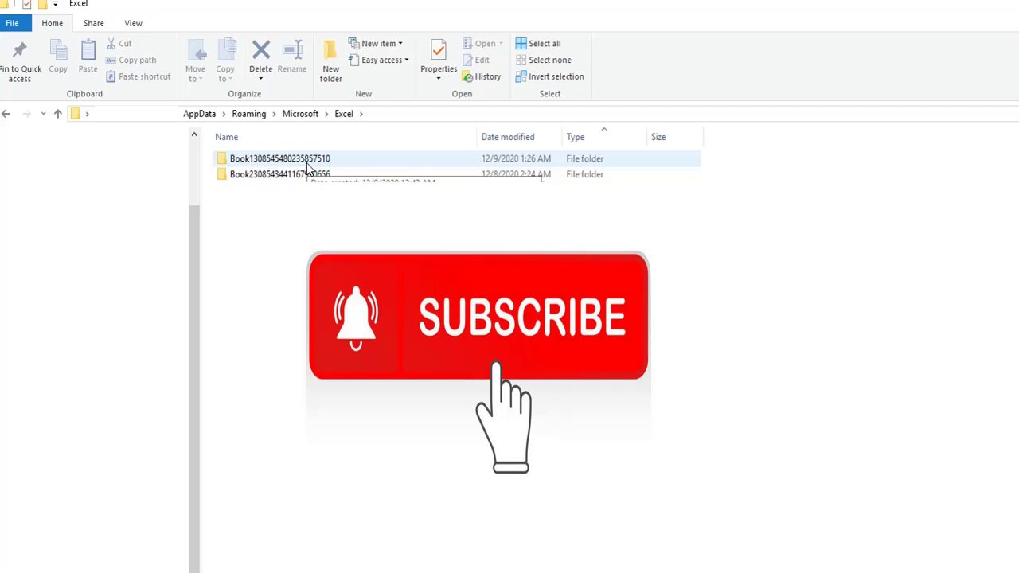
double_click(307, 167)
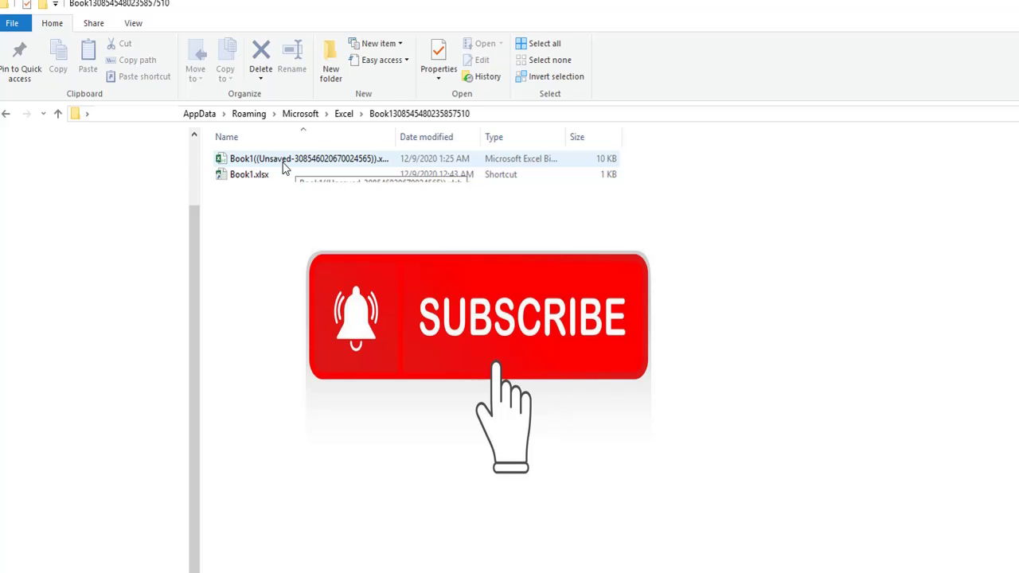
left_click(284, 164)
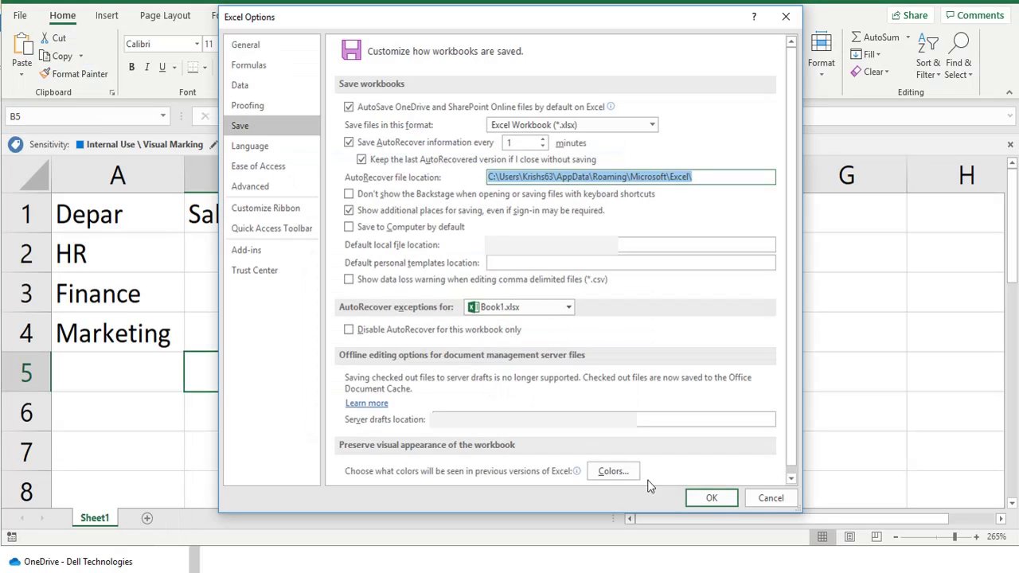
Step: Cancel Options and Save As the recovered workbook to the Desktop named Book3
left_click(765, 499)
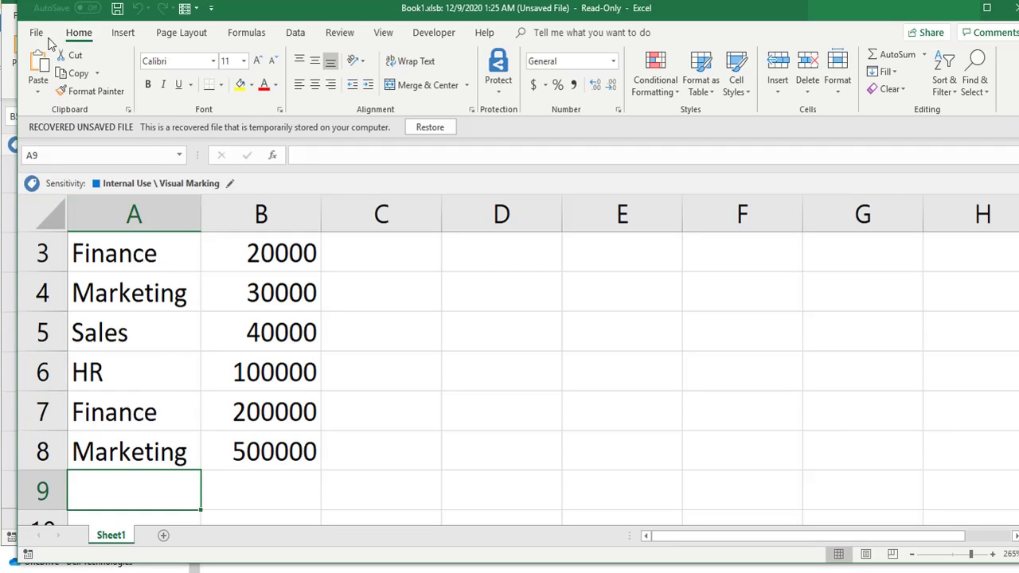
left_click(36, 34)
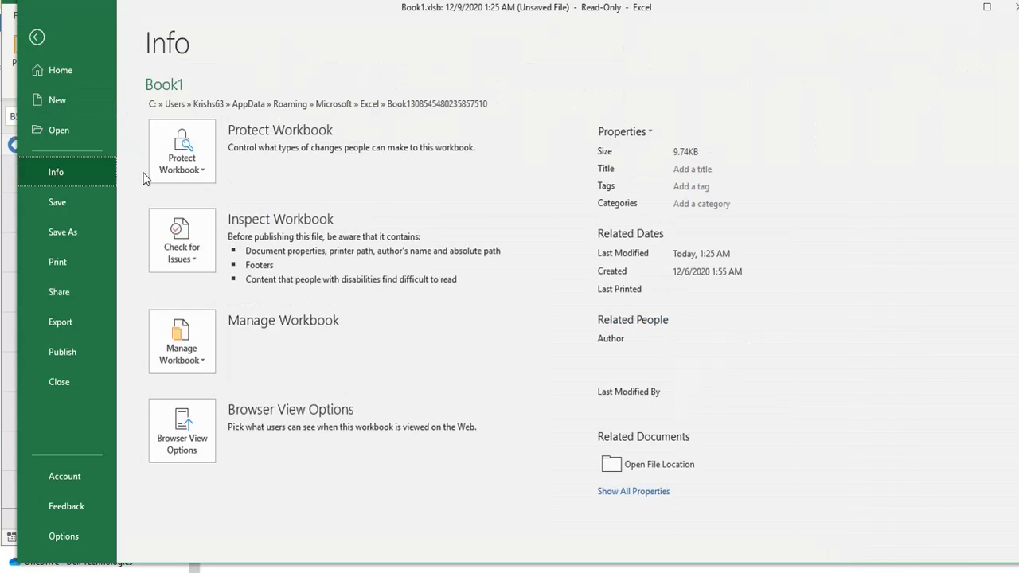
left_click(74, 232)
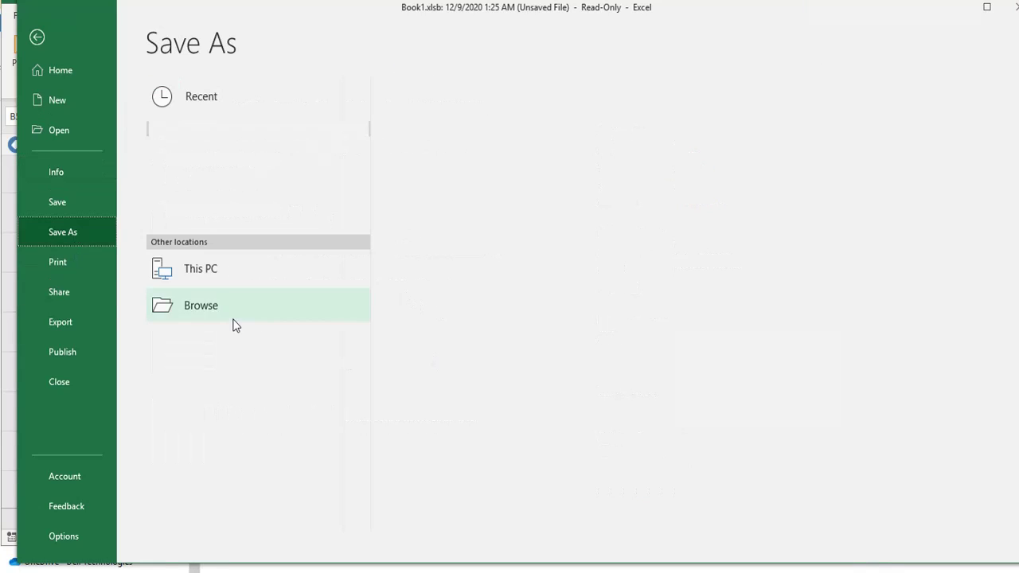
left_click(225, 341)
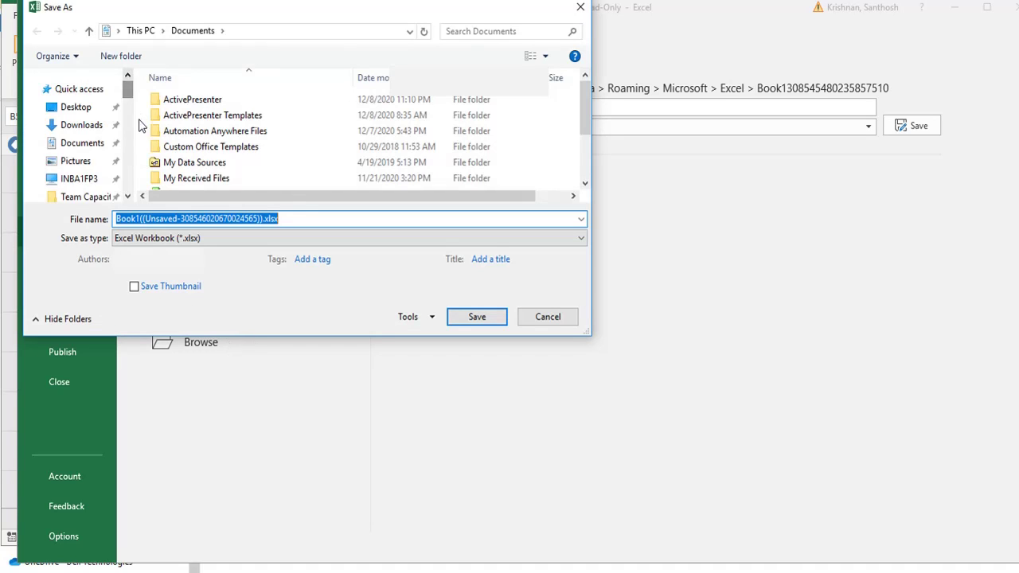
left_click(63, 105)
type("Boo")
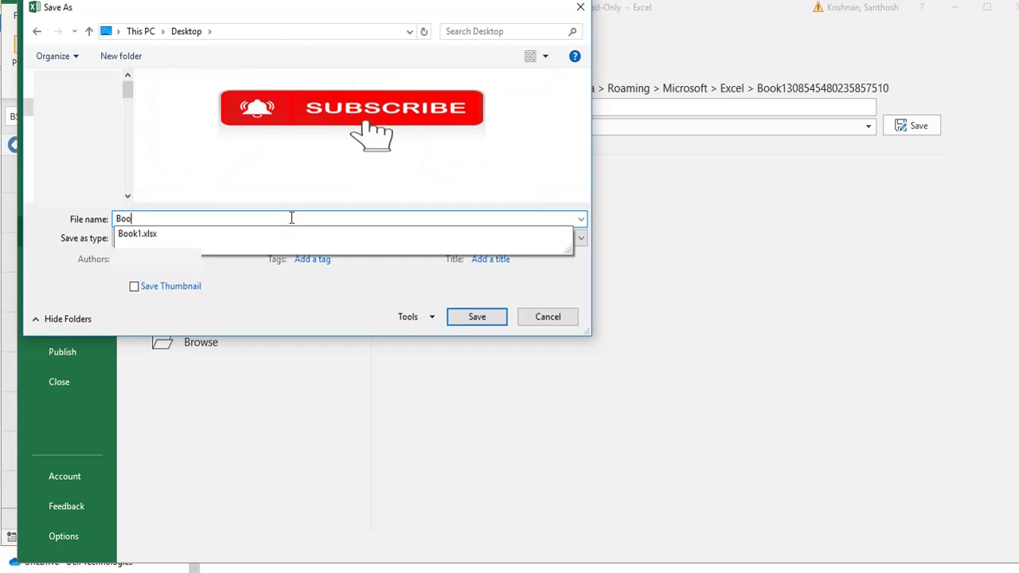
type("ks")
key("BackSpace")
type("3")
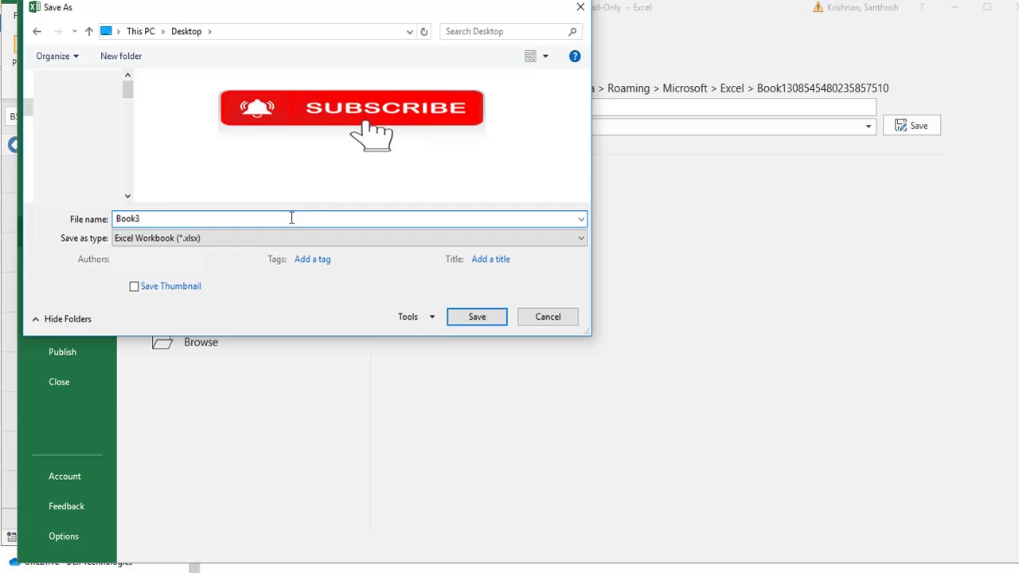
key("Return")
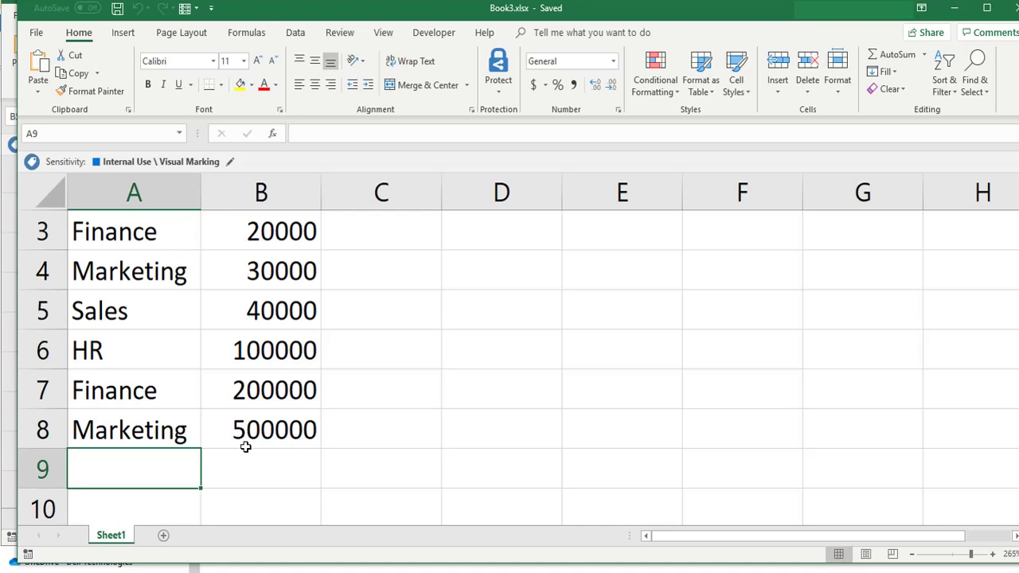
Step: Raise the AutoRecover interval from 1 to 10 minutes in Options and confirm with OK
left_click(33, 31)
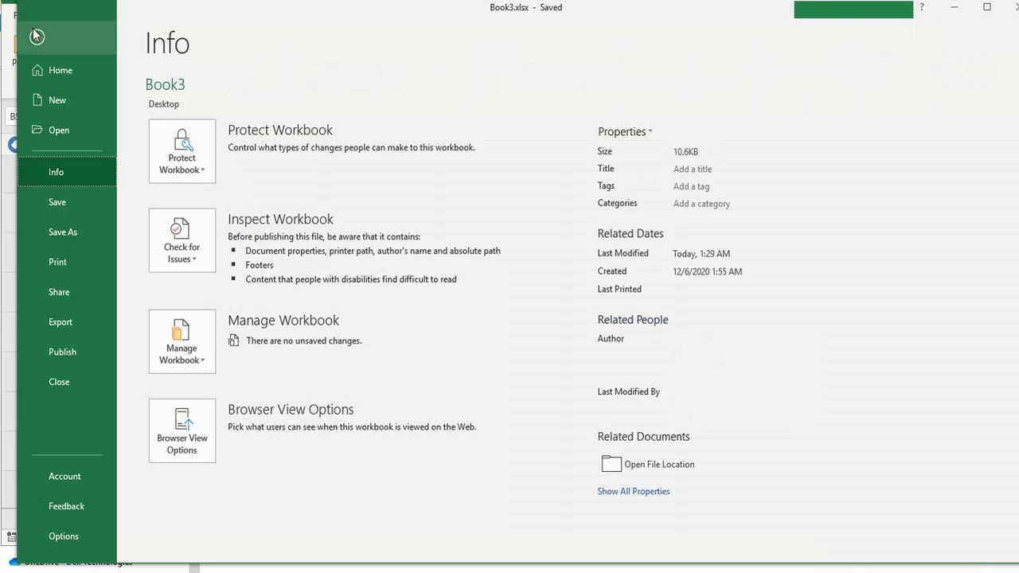
left_click(62, 537)
left_click(257, 142)
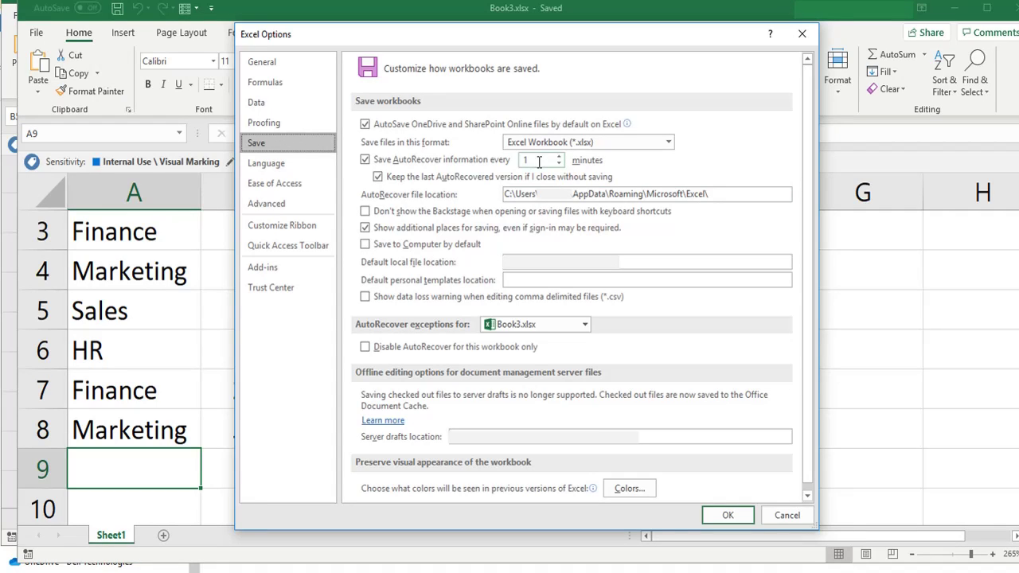
left_click(535, 160)
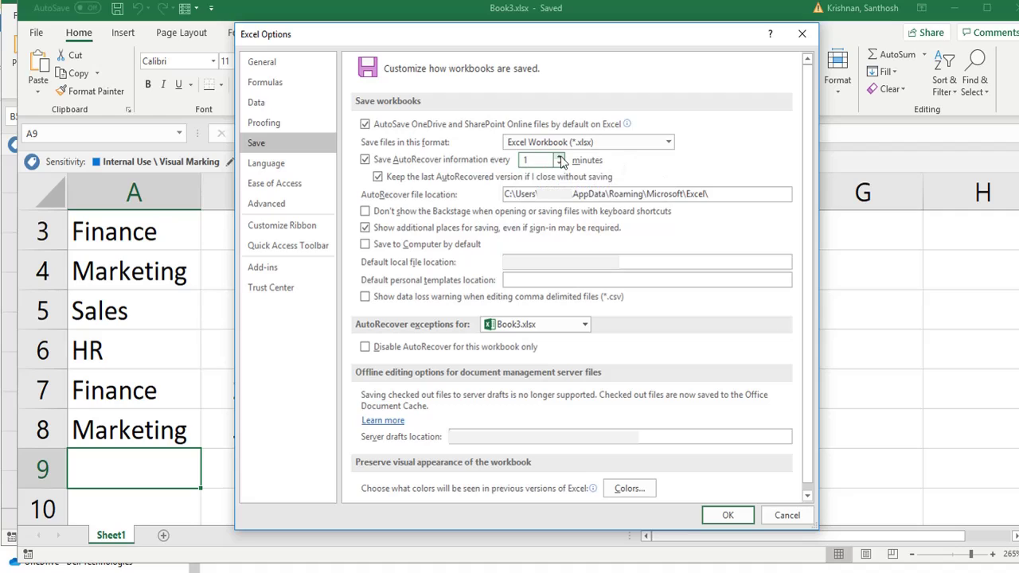
left_click(560, 157)
left_click(560, 156)
left_click(560, 157)
left_click(560, 157)
left_click(560, 157)
left_click(728, 516)
left_click(371, 338)
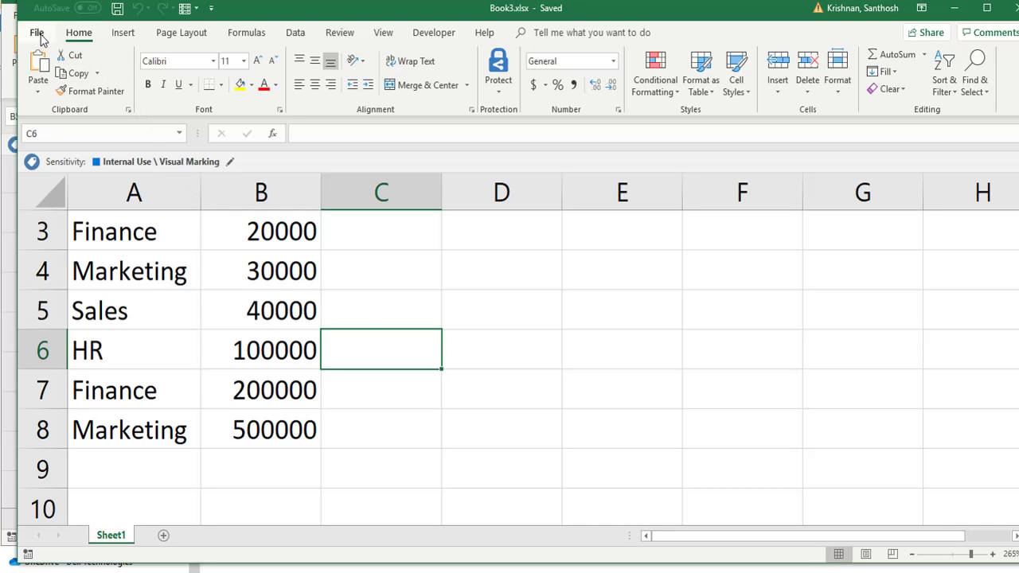
Step: Review the Recover Unsaved Workbooks list, close it without opening anything, and show the desktop
left_click(40, 38)
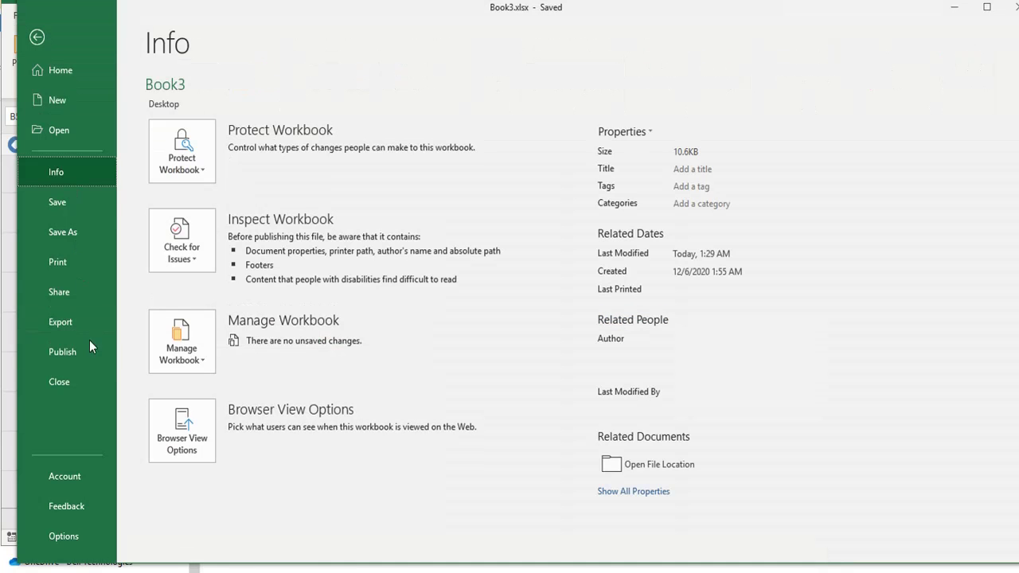
left_click(63, 133)
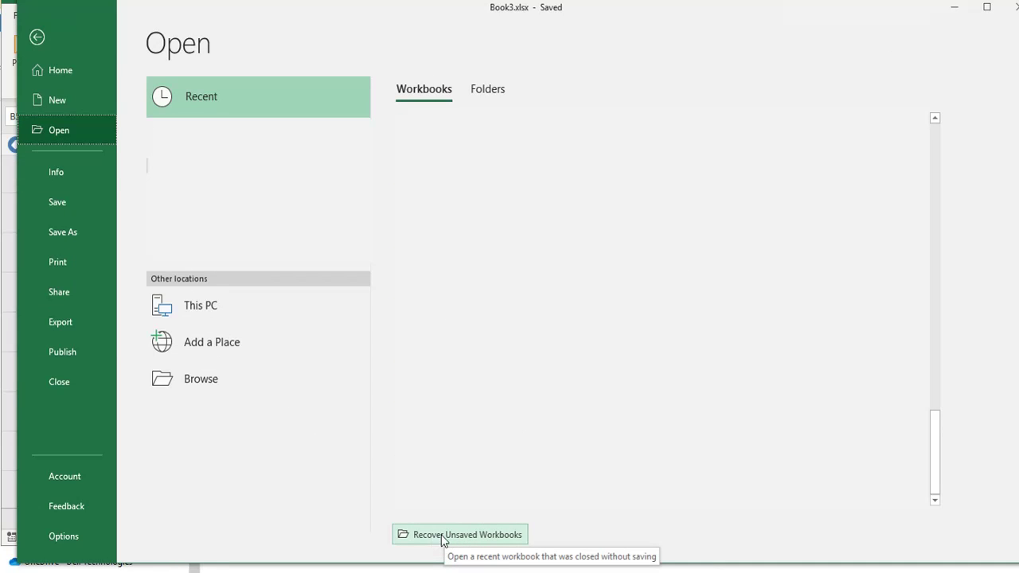
left_click(447, 536)
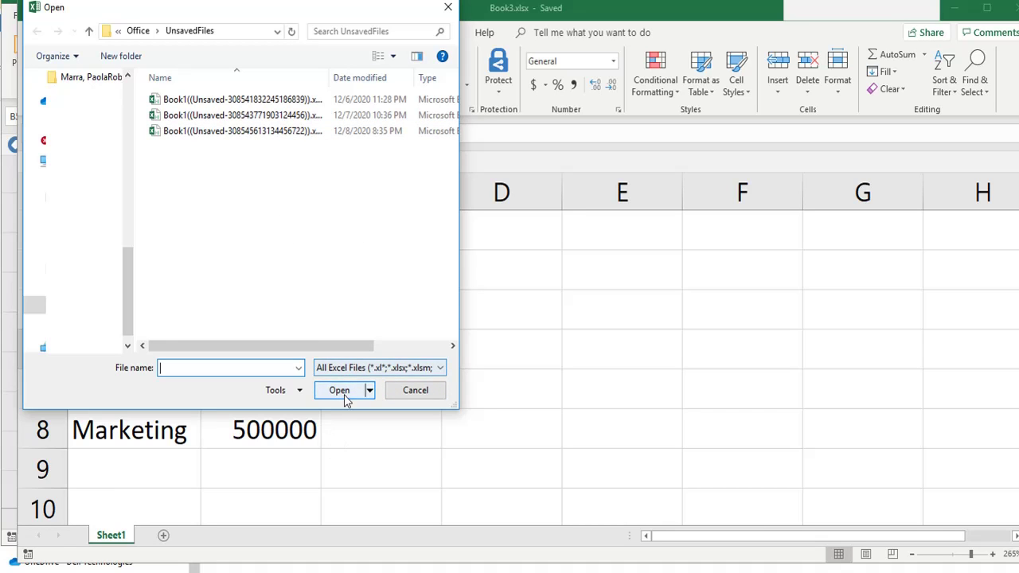
left_click(413, 390)
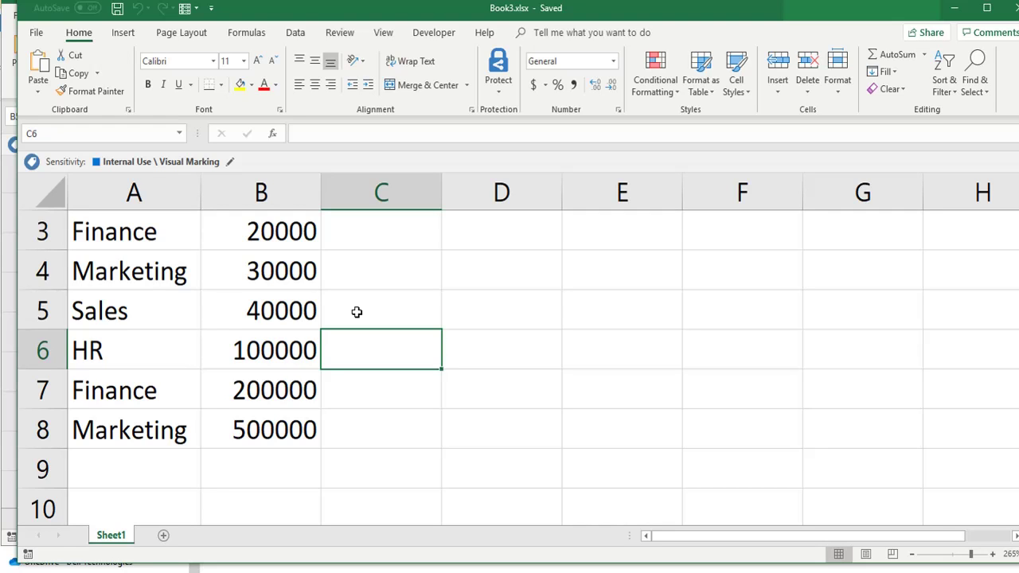
key("super+d")
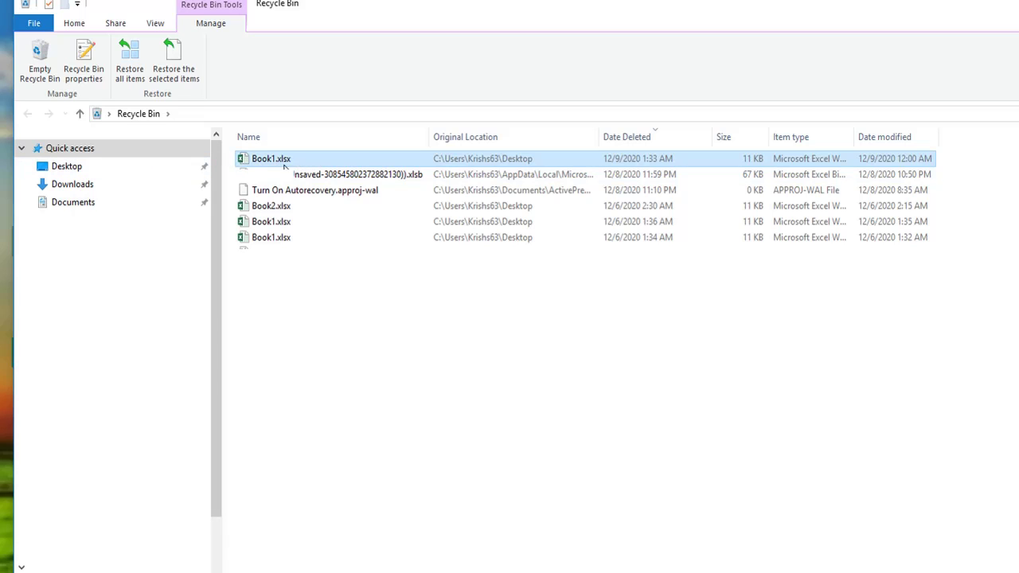
mouse_move(270, 158)
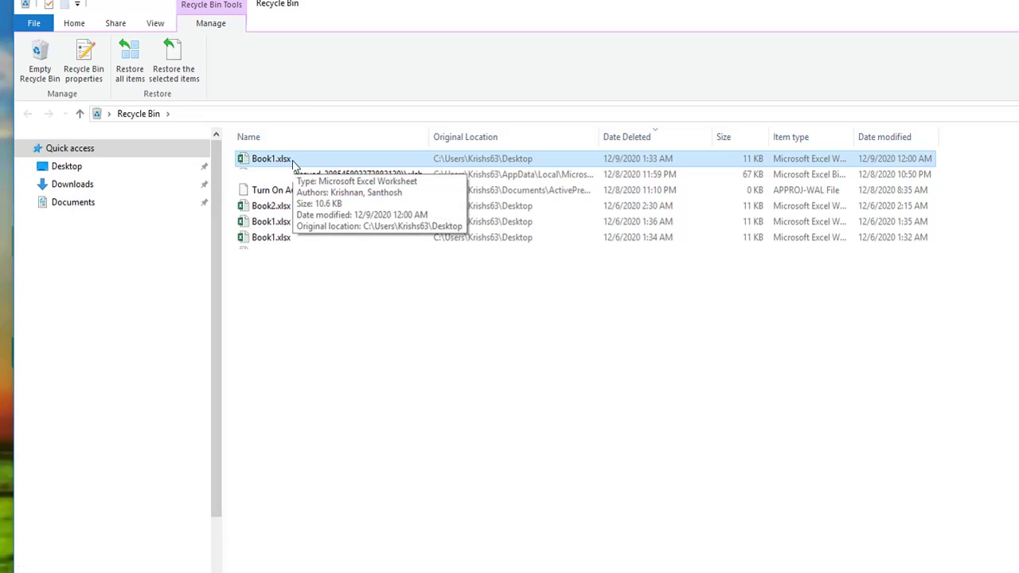
Step: Restore Book1.xlsx from the Recycle Bin to its original Desktop location
right_click(293, 163)
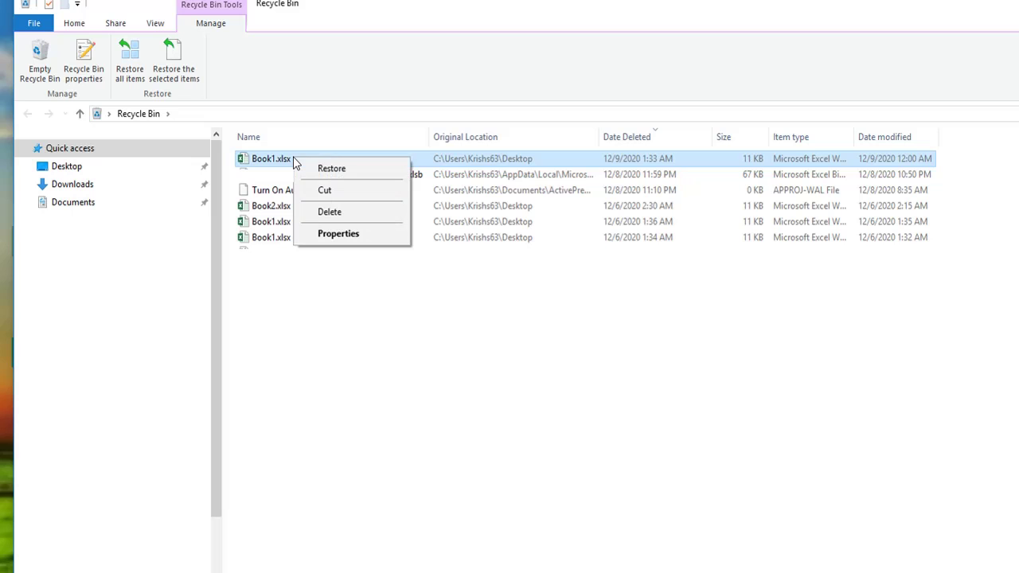
left_click(332, 169)
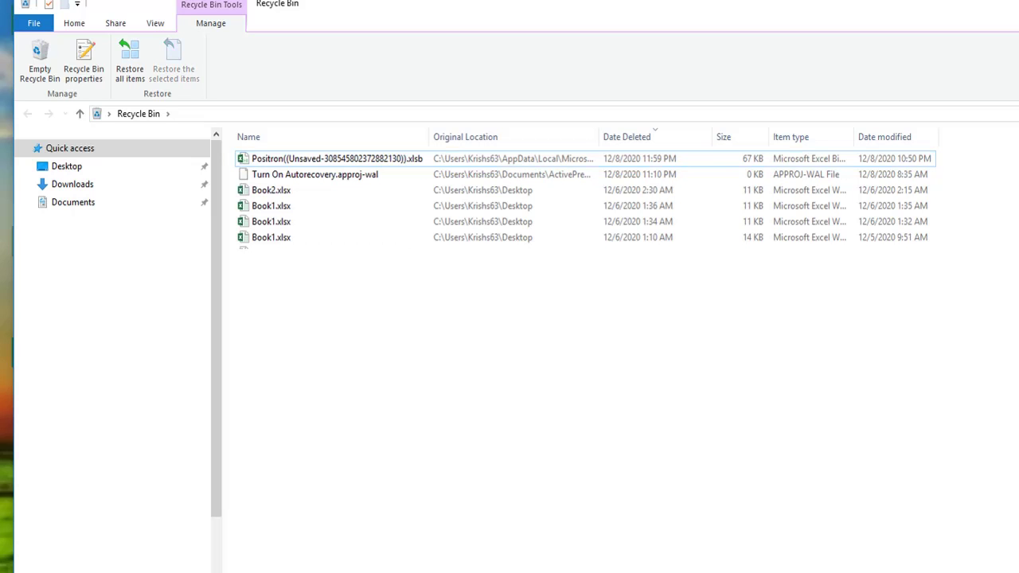